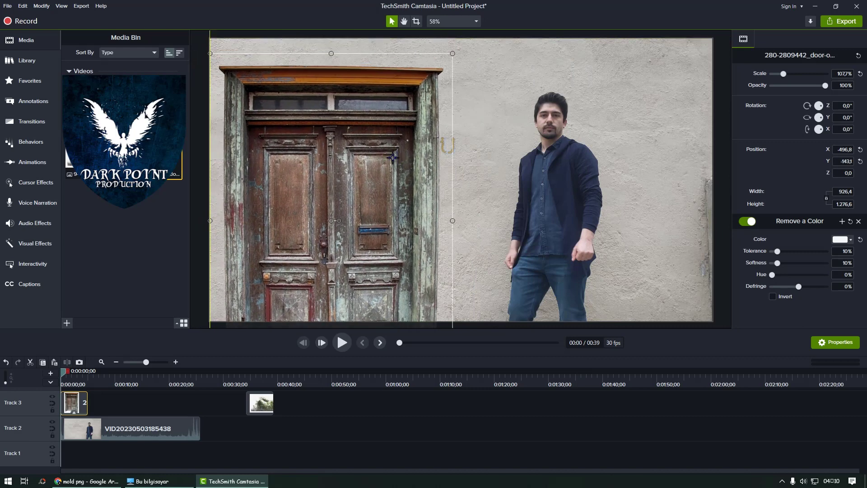
Move the moss image clip to about 10 seconds on the timeline and add the Remove a Color effect
left_click_drag(241, 421, 109, 420)
left_click(127, 375)
right_click(422, 172)
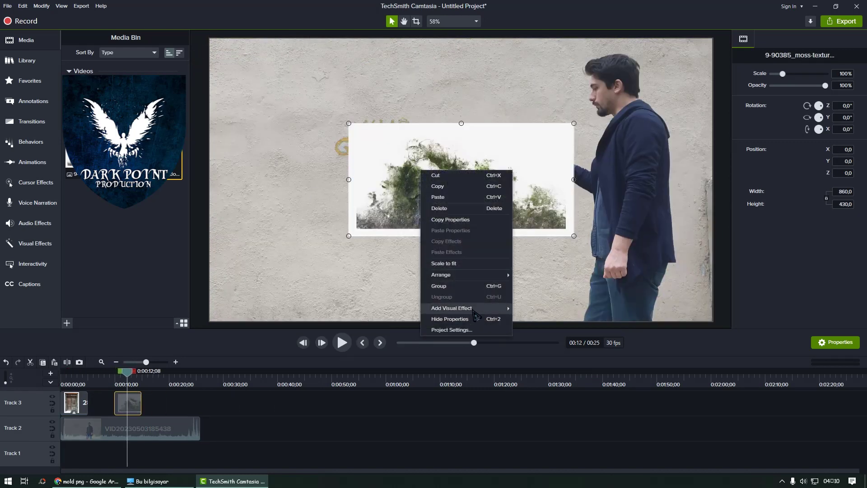
mouse_move(452, 308)
left_click(553, 447)
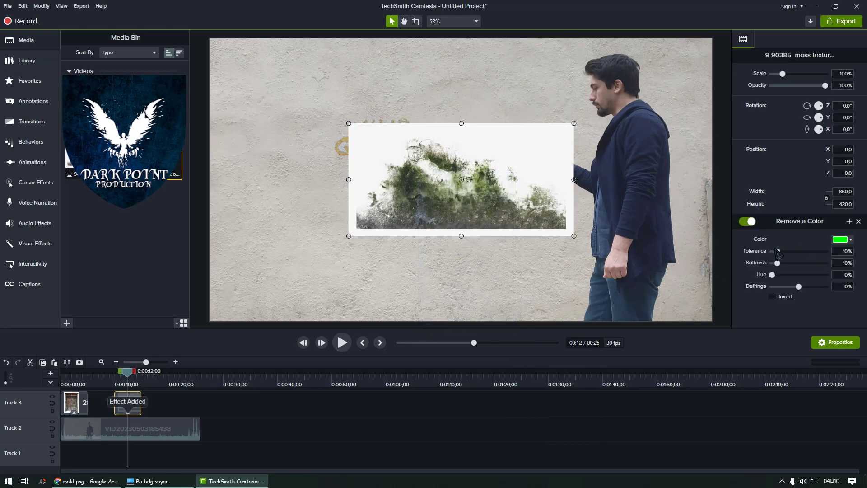
Sample the moss image's white background as the color to remove and set Tolerance to 20%
left_click(842, 239)
left_click(847, 257)
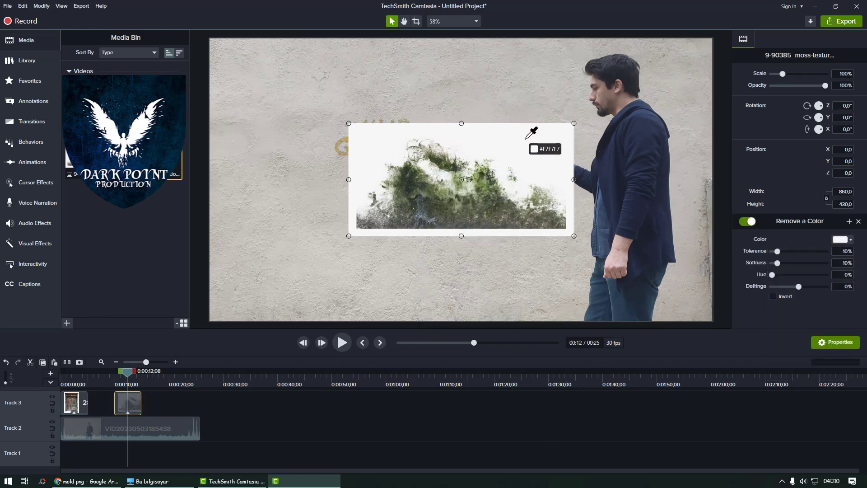
left_click(532, 138)
left_click_drag(778, 251, 783, 251)
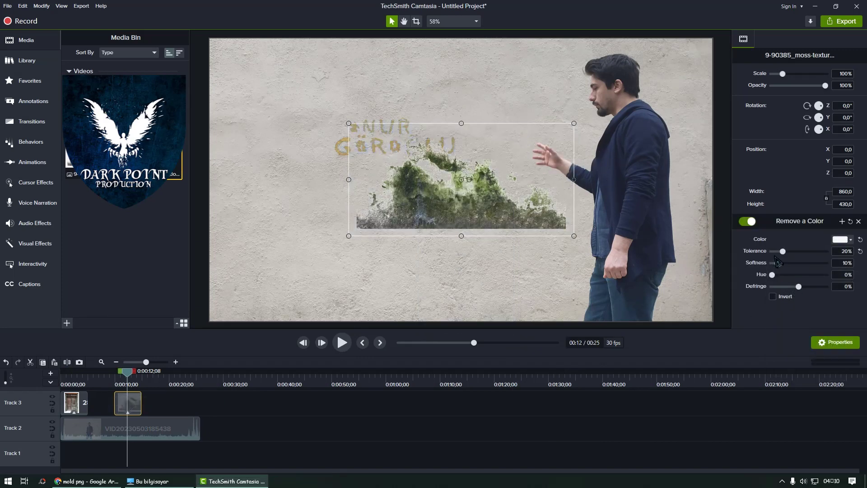
Enlarge the moss image to about 171.4% and move it to about X -384.5, Y 289.7
right_click(540, 215)
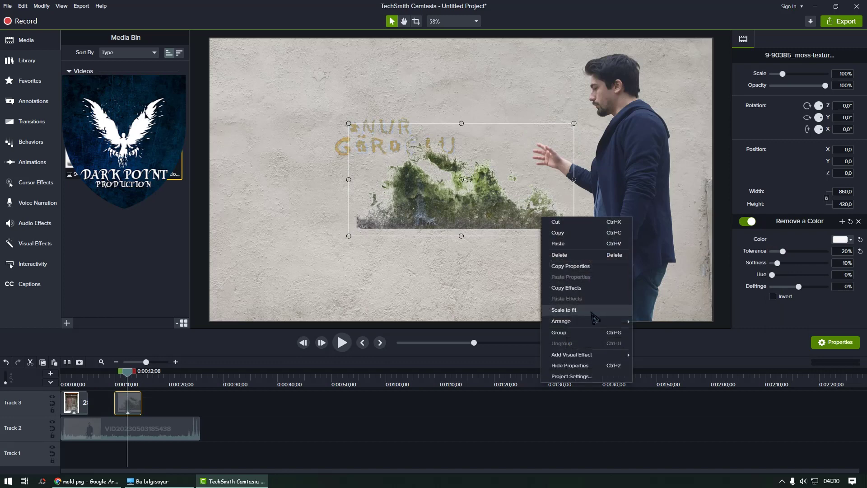
left_click(517, 217)
left_click_drag(574, 235, 732, 319)
left_click_drag(609, 265, 428, 148)
Place the video on Track 1 and the moss clip on Track 2 at the timeline start, beneath the door
left_click_drag(130, 428, 130, 453)
left_click_drag(122, 409, 69, 427)
left_click(73, 383)
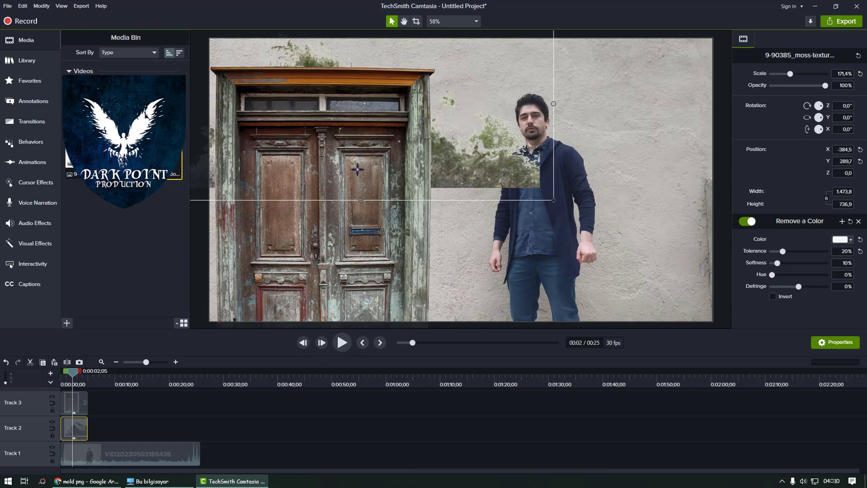
Rotate the moss image to about 86.1° and place it along the door's left edge at about X -1070.5, Y -16.3
scroll(423, 183, "down", 1)
left_click(403, 21)
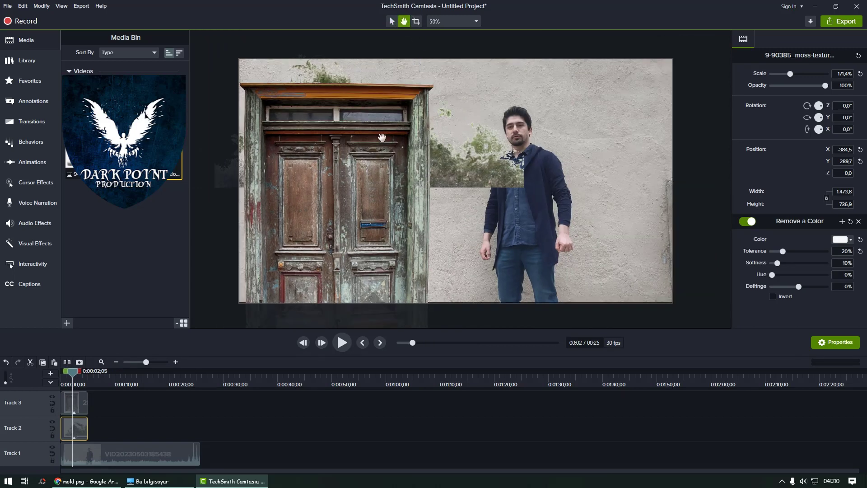
left_click(391, 22)
left_click(414, 116)
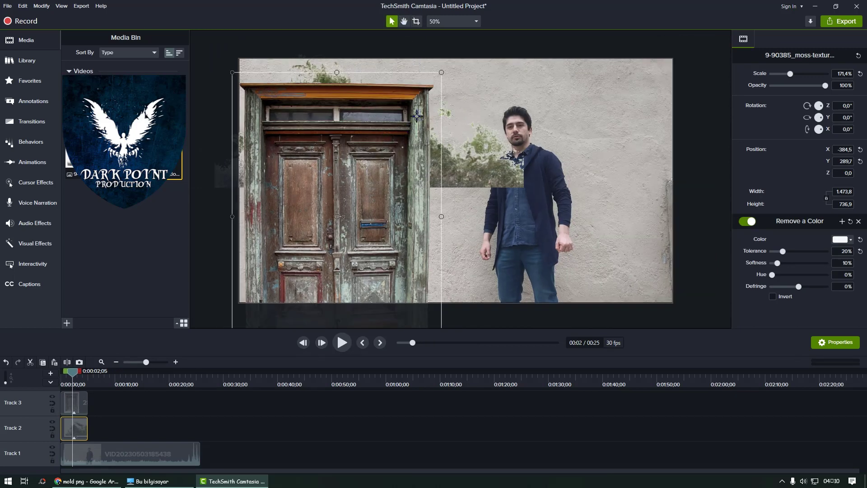
mouse_move(396, 160)
left_mouse_down()
mouse_move(351, 145)
mouse_move(384, 137)
mouse_move(404, 173)
left_mouse_up()
left_click_drag(495, 134, 466, 158)
left_click_drag(361, 128, 364, 75)
left_click_drag(378, 106, 263, 122)
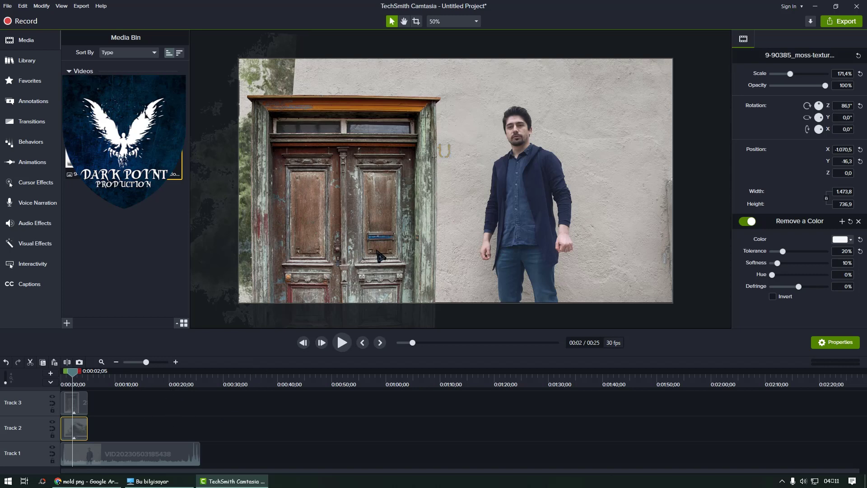
Move the door image to about X -463.2, Y -88.4 and set its opacity to 91%
left_click_drag(382, 259, 387, 213)
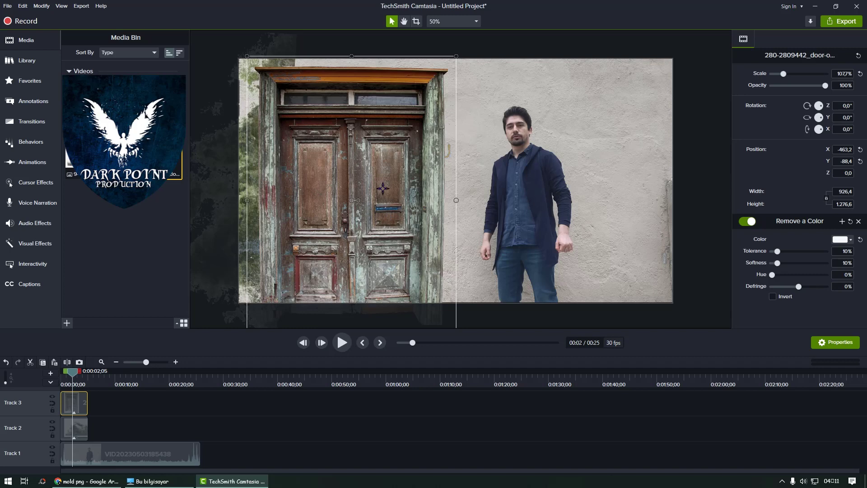
left_click_drag(826, 86, 821, 86)
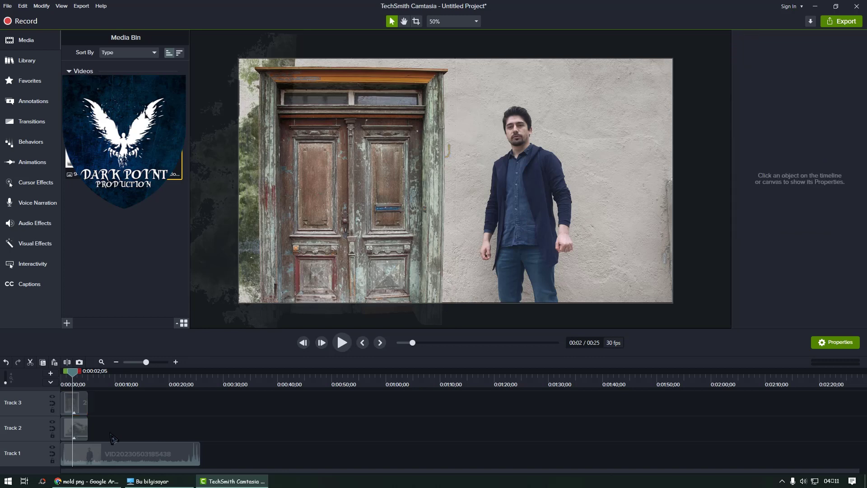
Duplicate the moss clip and place the copy behind the door along its right edge, rotated to -90°
left_click(81, 429)
key("ctrl+c")
key("ctrl+v")
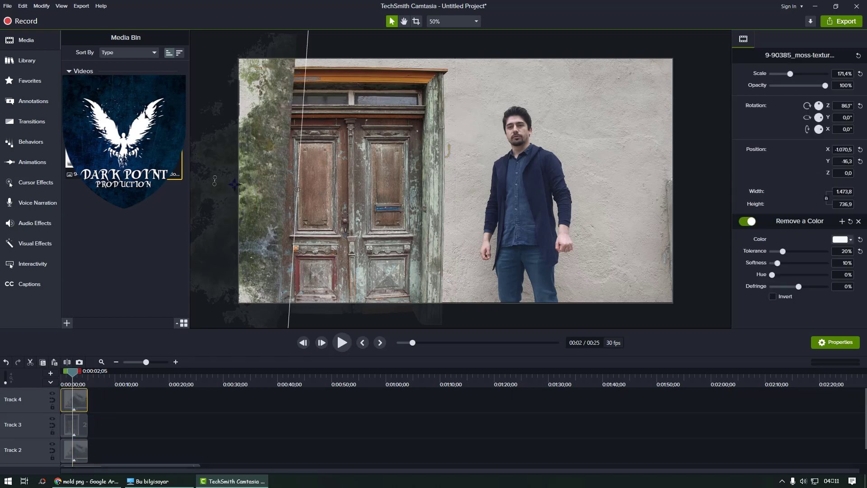
left_click_drag(214, 183, 419, 234)
mouse_move(85, 411)
left_mouse_down()
mouse_move(113, 404)
mouse_move(72, 408)
left_mouse_up()
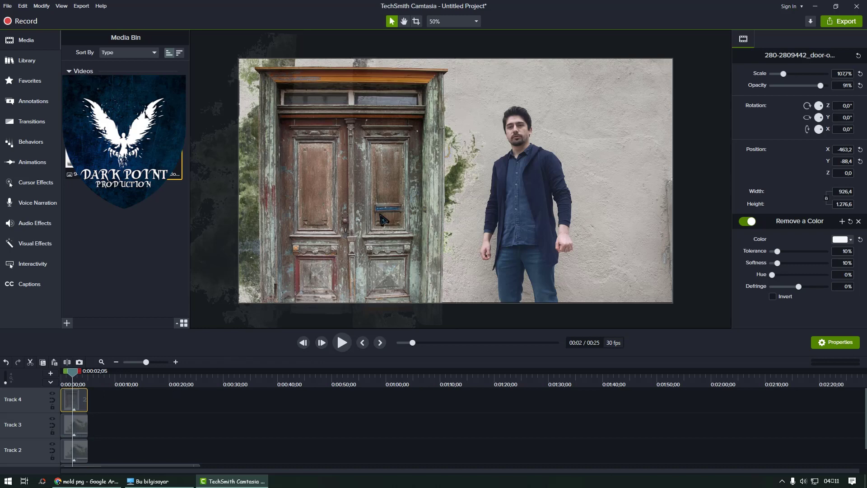
Resize the moss copy beside the door's right edge to about 1285.8 wide and 376.9 high
left_click(456, 217)
left_click_drag(526, 211, 481, 209)
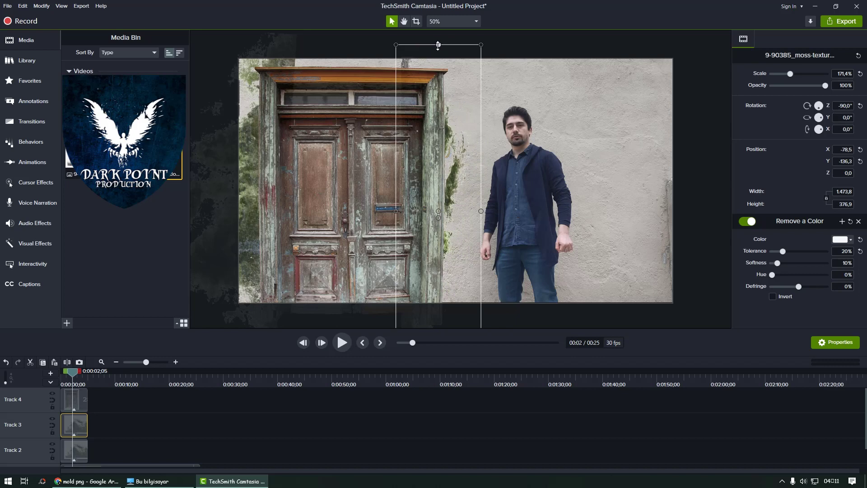
left_click_drag(438, 45, 439, 87)
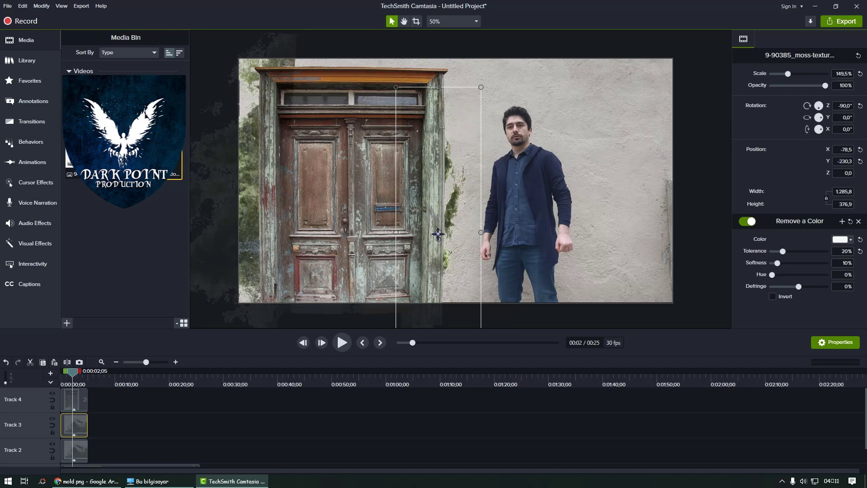
Move the resized moss copy to about X 37.5, Y -50.3 and set its opacity to 46%
left_click_drag(438, 234, 464, 193)
left_click_drag(825, 86, 797, 89)
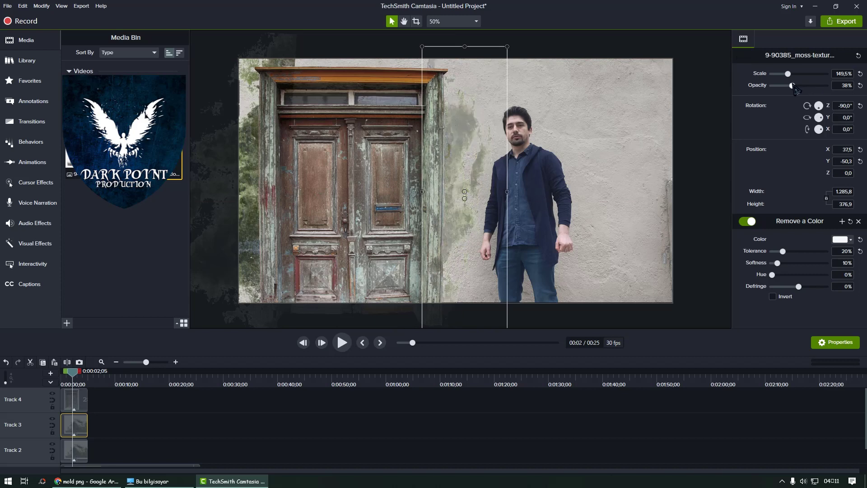
Extend the door clip and both moss clips together to the end of the video on the timeline
scroll(97, 388, "up", 2)
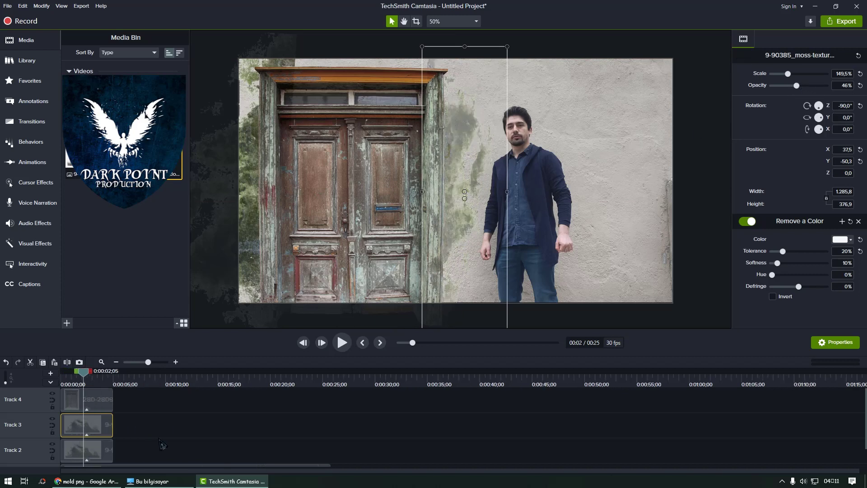
left_click_drag(154, 417, 67, 456)
left_click_drag(132, 451, 428, 455)
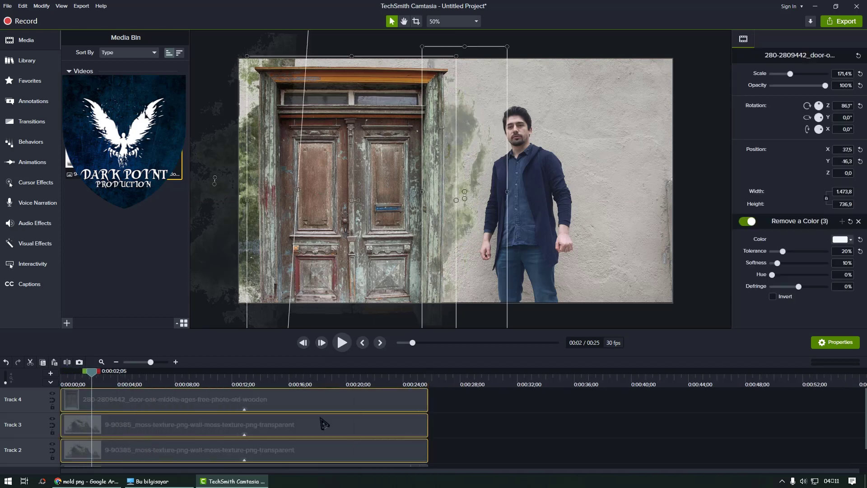
mouse_move(126, 385)
left_mouse_down()
mouse_move(88, 388)
mouse_move(127, 392)
left_mouse_up()
left_click(364, 205)
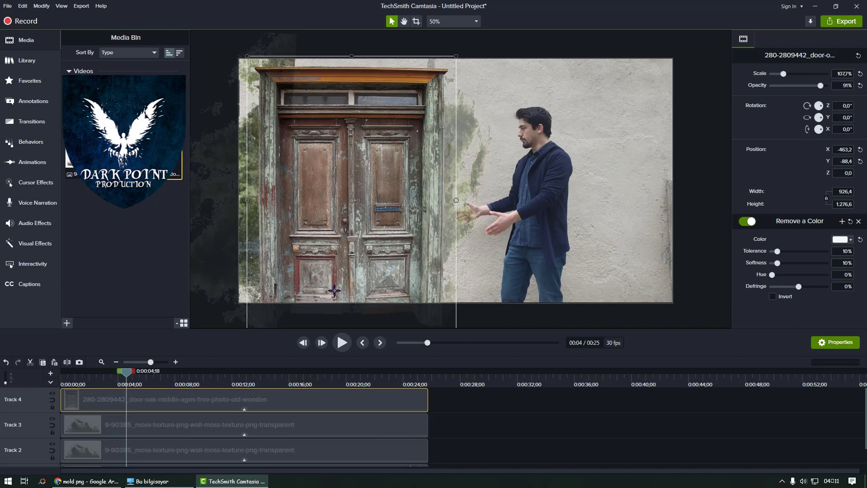
left_click(481, 412)
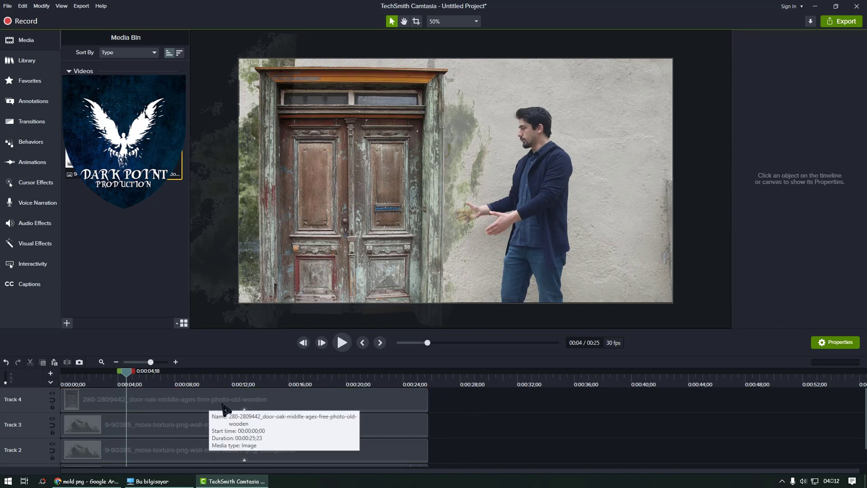
left_click(307, 405)
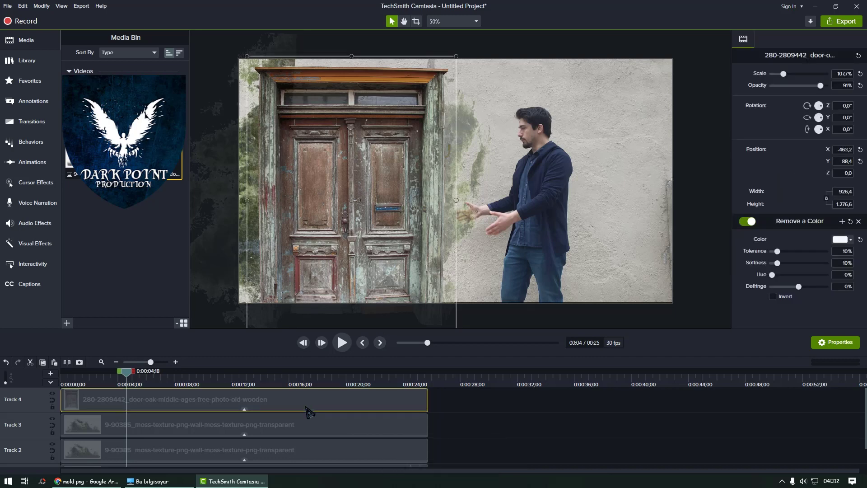
left_click(364, 436)
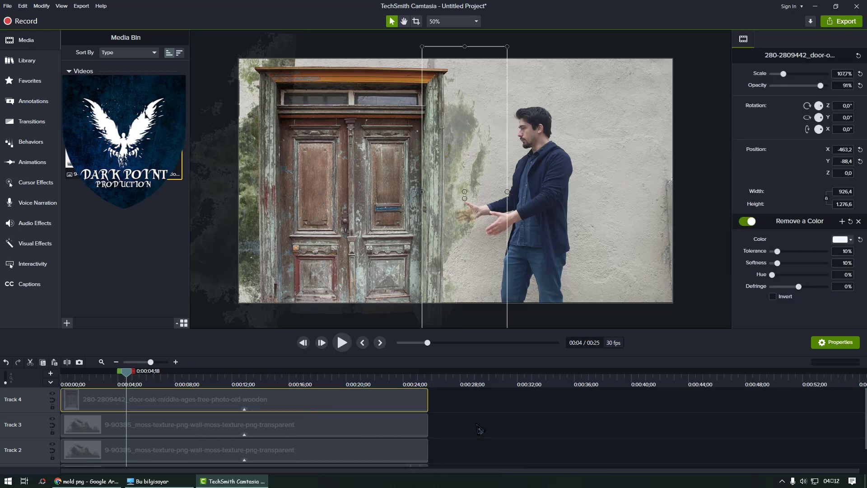
Split all the clips at about 0:00:22;13 and delete the remaining end section
left_click_drag(289, 372, 415, 462)
key("s")
key("Delete")
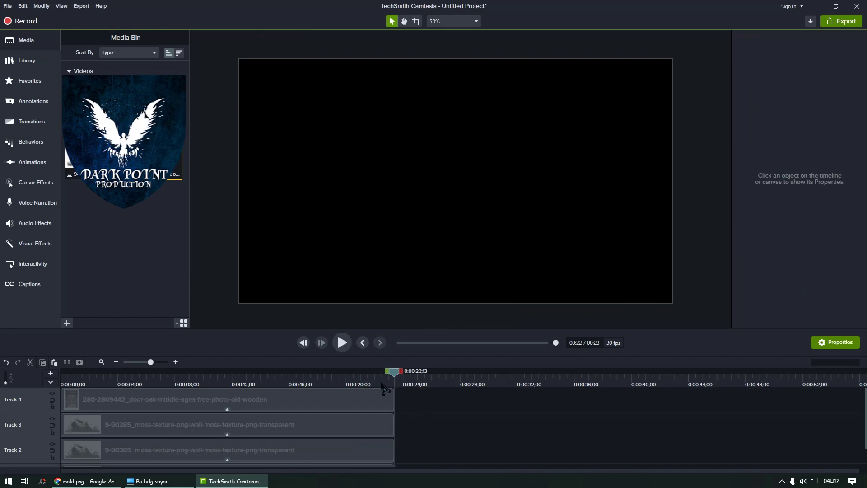
Return the playhead to the start and add the Color Adjustment effect to all clips
left_click(382, 385)
left_click_drag(287, 389, 63, 387)
left_click(445, 206)
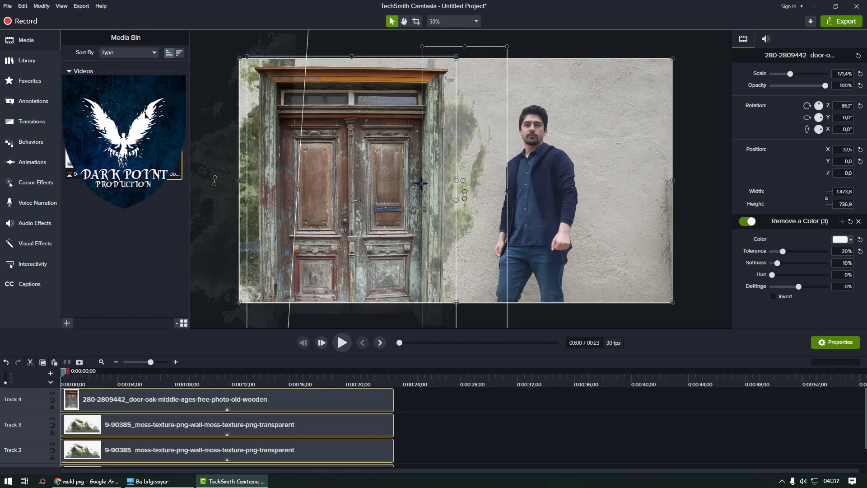
right_click(391, 185)
mouse_move(437, 323)
left_click(514, 342)
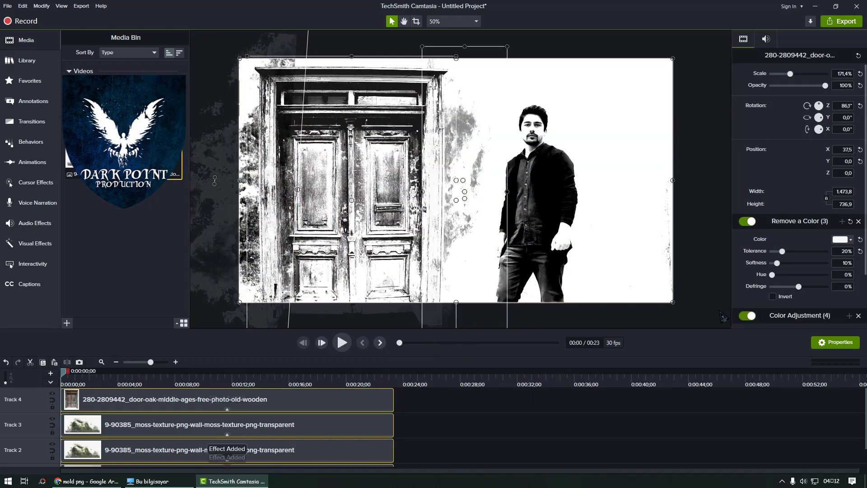
Set the Color Adjustment of all clips to Brightness -20, Contrast -35 and Saturation 47
scroll(864, 256, "down", 2)
left_click(847, 280)
type("0")
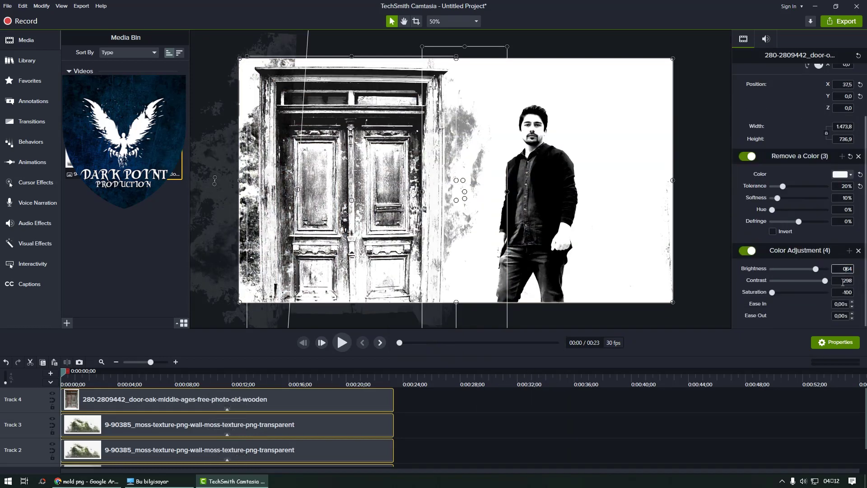
key("Tab")
type("0")
key("Return")
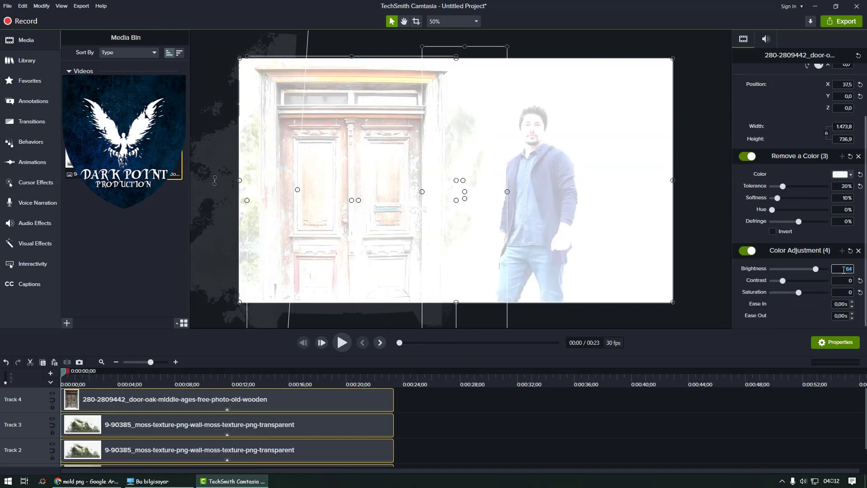
left_click_drag(817, 270, 812, 295)
Add the Color LUT effect to all clips and choose the C-9730-STD LUT
right_click(373, 202)
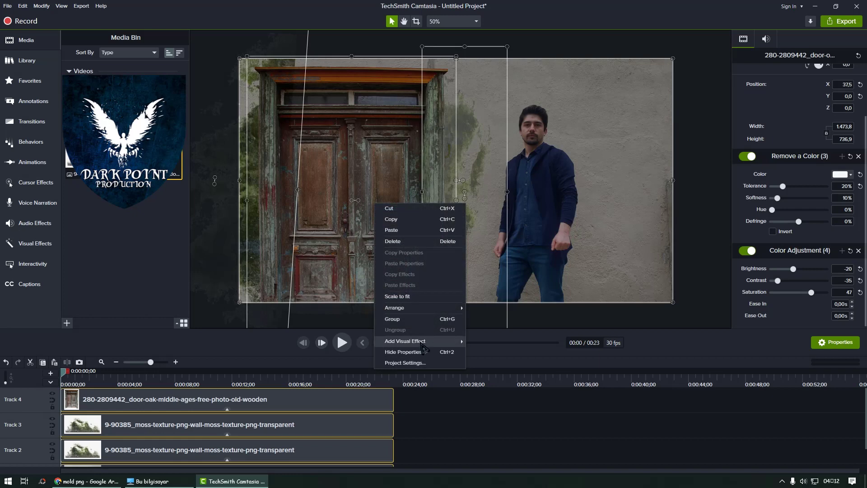
mouse_move(423, 343)
left_click(502, 233)
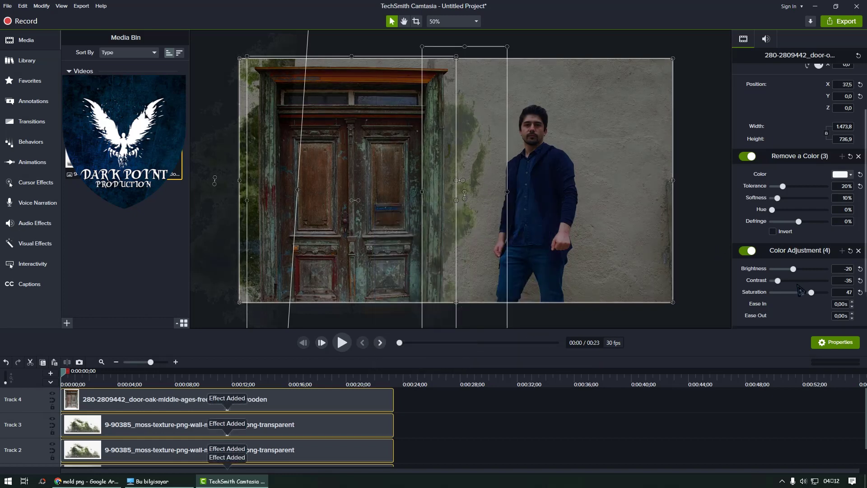
left_click(799, 300)
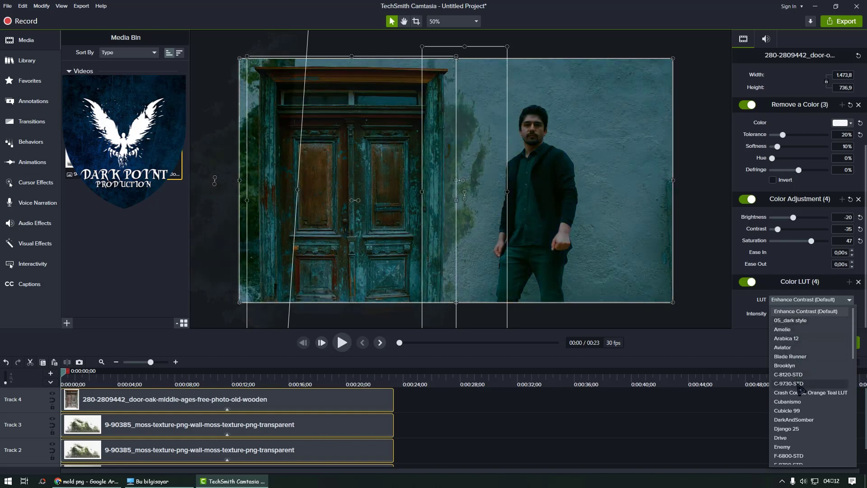
left_click(798, 384)
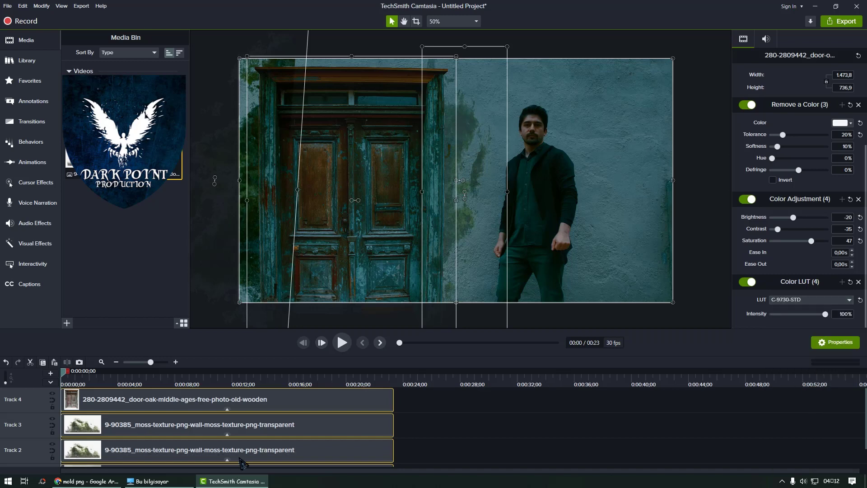
Set the Color Adjustment brightness of the door image alone to about -15
left_click(630, 205)
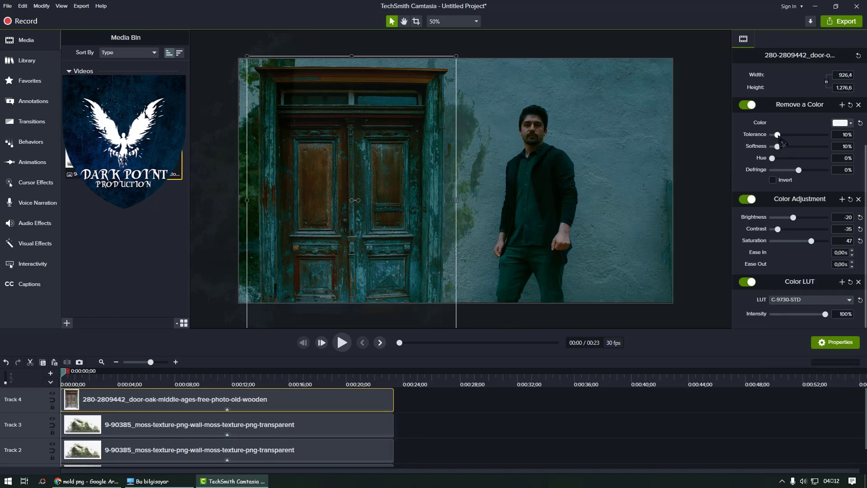
left_click_drag(779, 136, 778, 137)
key("ctrl+z")
left_click_drag(794, 220, 795, 221)
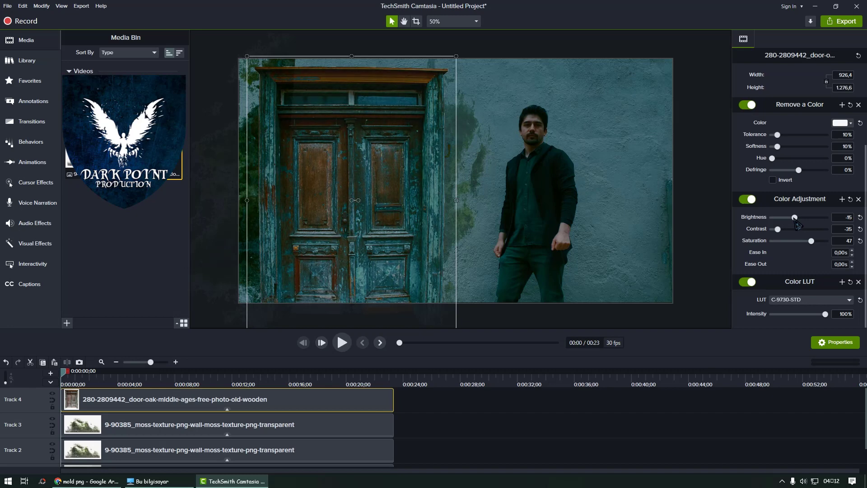
scroll(790, 190, "up", 4)
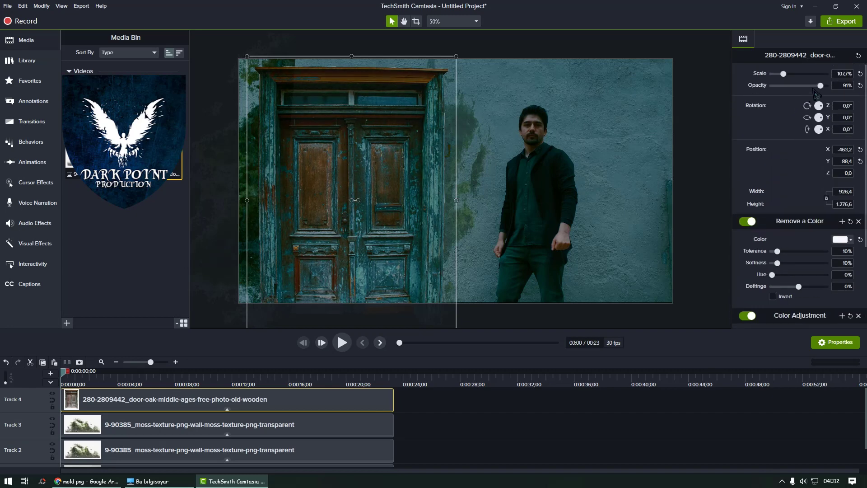
left_click_drag(820, 87, 820, 87)
left_click(442, 419)
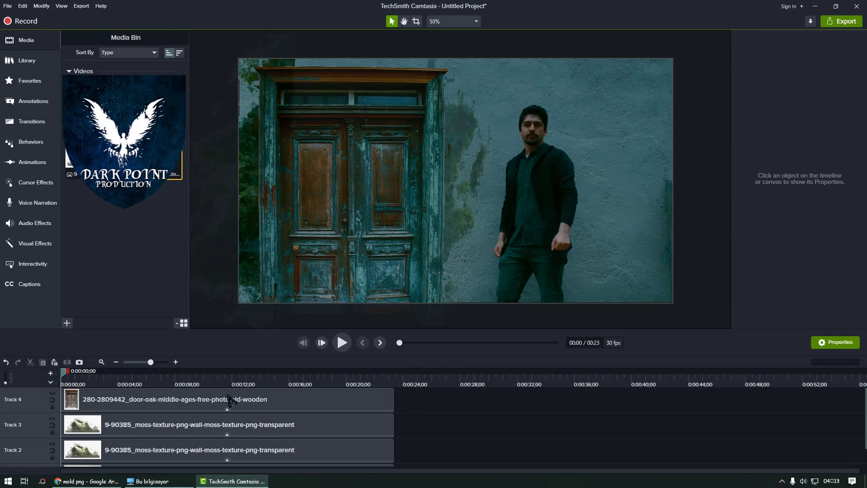
Fine-tune the door image's fit over the wall and duplicate it onto a new track above the original
left_click(154, 402)
mouse_move(351, 56)
left_mouse_down()
mouse_move(353, 37)
mouse_move(360, 52)
left_mouse_up()
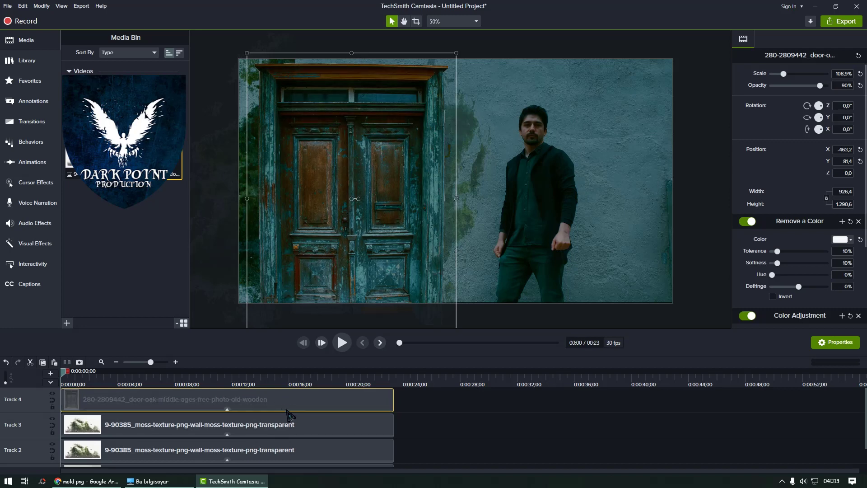
key("ctrl+c")
key("ctrl+v")
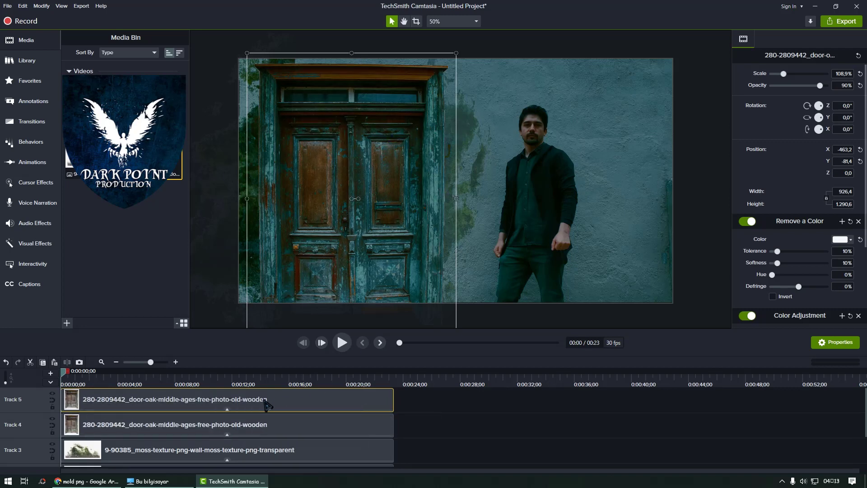
Darken the lower door copy to Brightness -100 and Contrast -75, and offset it to about X -445.2, Y -105.4
left_click(270, 425)
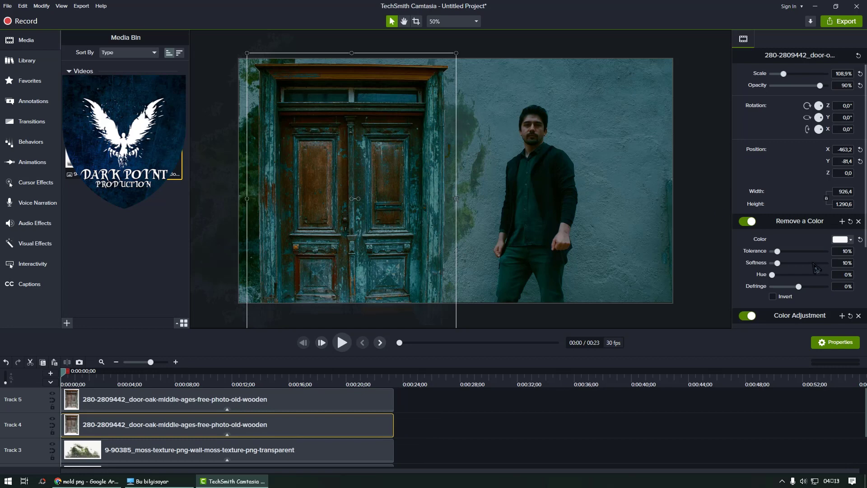
scroll(837, 261, "down", 3)
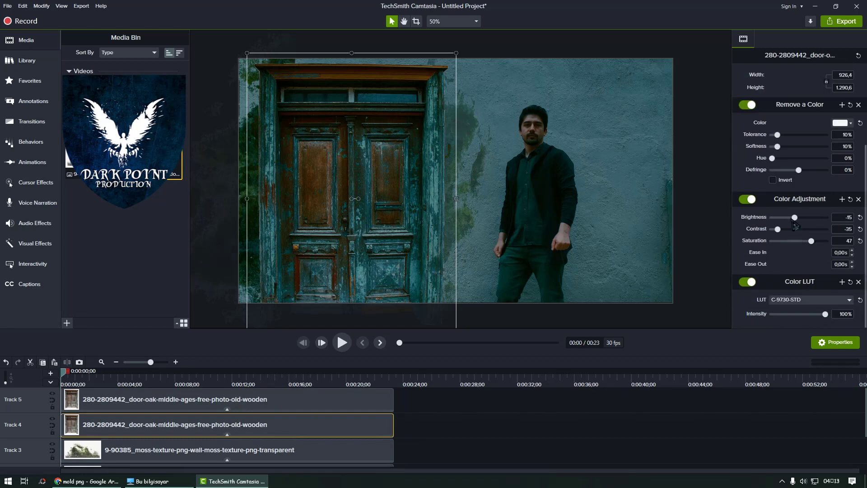
left_click_drag(795, 218, 757, 232)
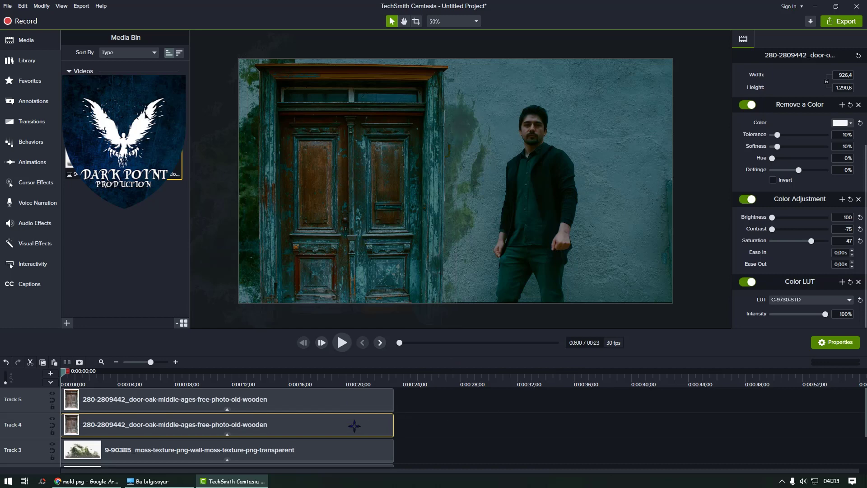
key("ctrl+z")
left_click(372, 431)
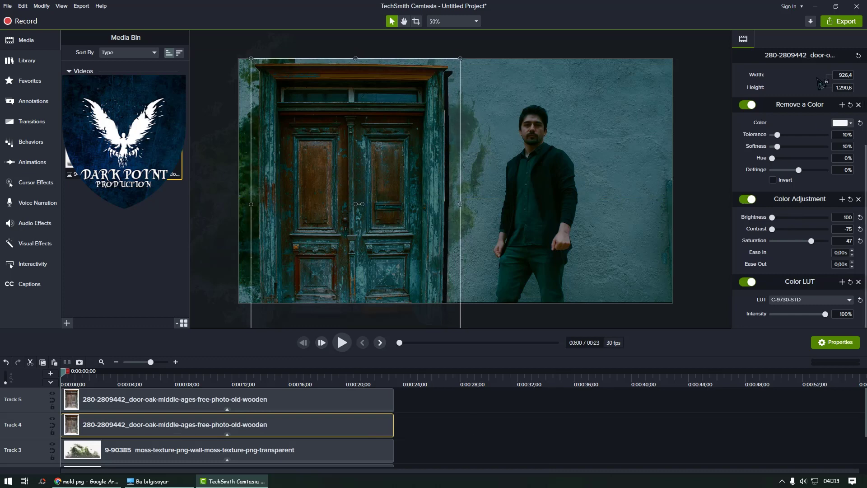
Reduce the lower door copy's opacity to about 32% and give it a Glow effect with 100% radius and 100% intensity
scroll(802, 85, "up", 3)
mouse_move(803, 86)
left_mouse_down()
mouse_move(785, 86)
mouse_move(791, 89)
left_mouse_up()
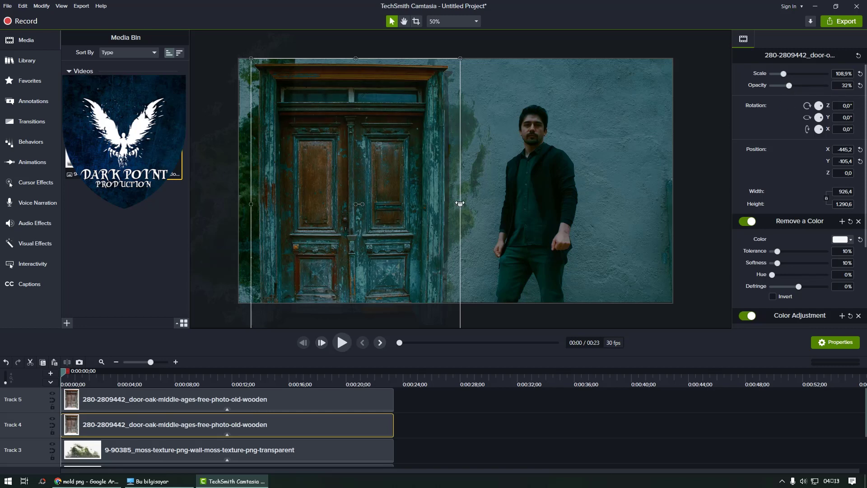
right_click(460, 203)
mouse_move(514, 346)
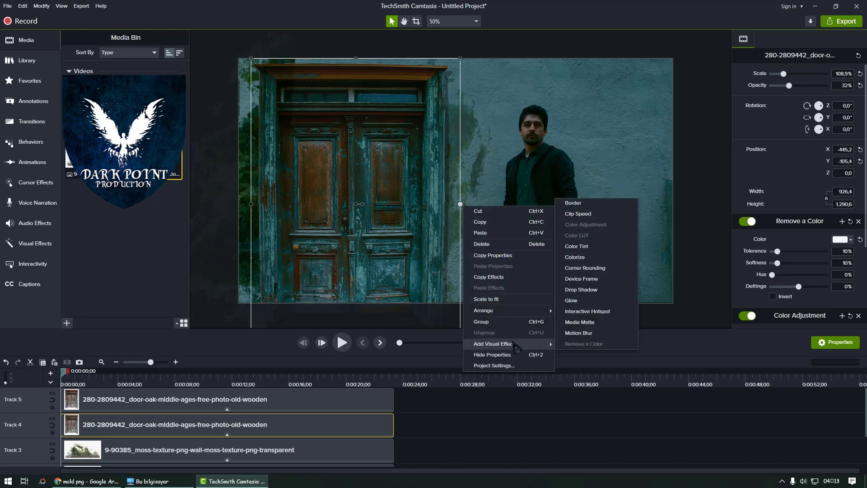
left_click(584, 302)
scroll(797, 282, "down", 2)
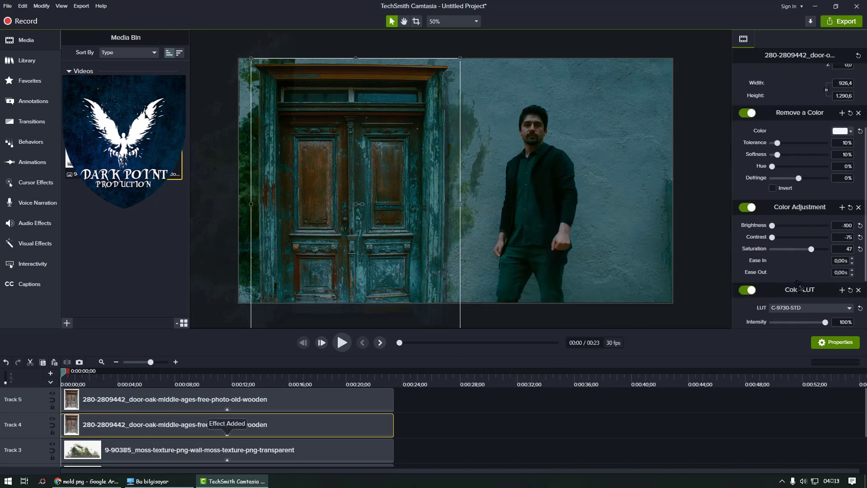
scroll(797, 282, "down", 2)
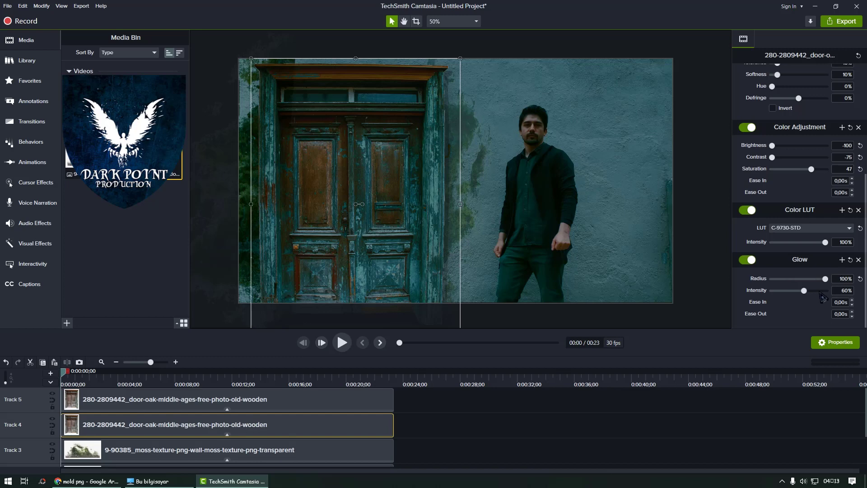
left_click_drag(804, 291, 835, 290)
Set the lower door copy's opacity to about 47% and its Color Adjustment brightness to about -81
scroll(799, 213, "up", 8)
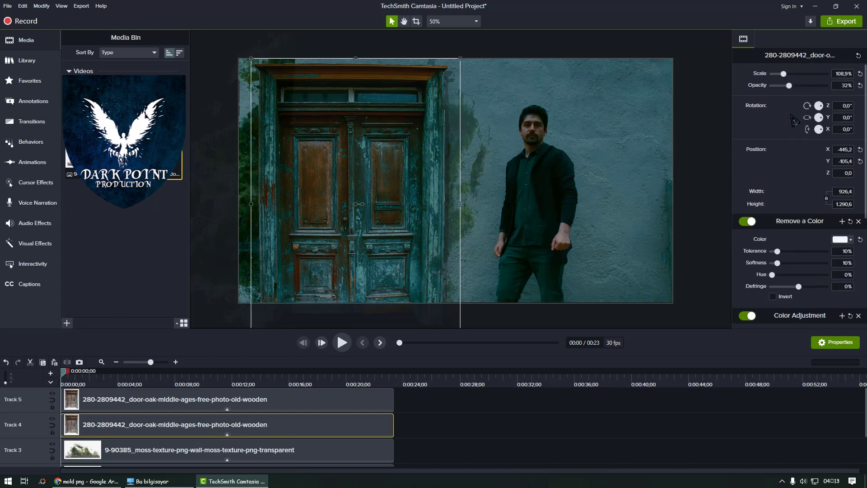
mouse_move(790, 87)
left_mouse_down()
mouse_move(802, 87)
mouse_move(782, 87)
mouse_move(797, 86)
left_mouse_up()
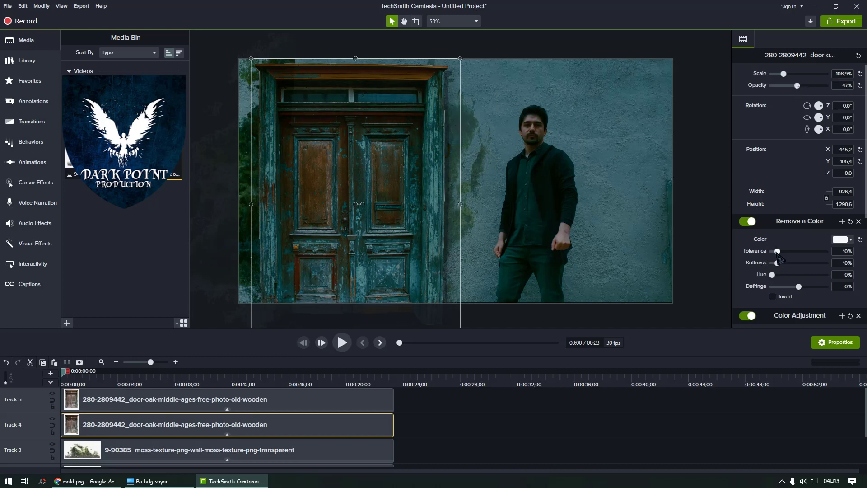
scroll(780, 257, "down", 5)
mouse_move(772, 145)
left_mouse_down()
mouse_move(800, 145)
mouse_move(776, 145)
mouse_move(788, 157)
mouse_move(839, 162)
mouse_move(770, 161)
left_mouse_up()
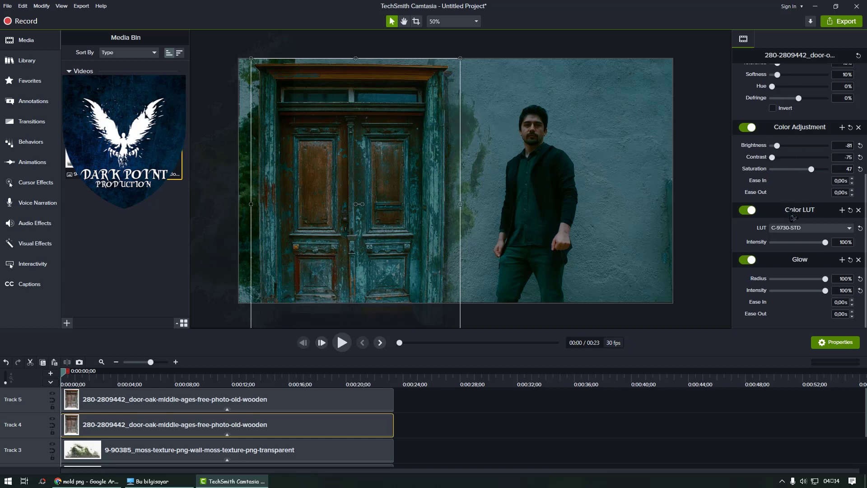
Set the lower door copy's Glow radius to about 31% and its opacity to about 33%, and deselect it
mouse_move(826, 278)
left_mouse_down()
mouse_move(765, 282)
mouse_move(781, 279)
mouse_move(742, 296)
mouse_move(842, 284)
left_mouse_up()
left_click_drag(772, 291, 790, 282)
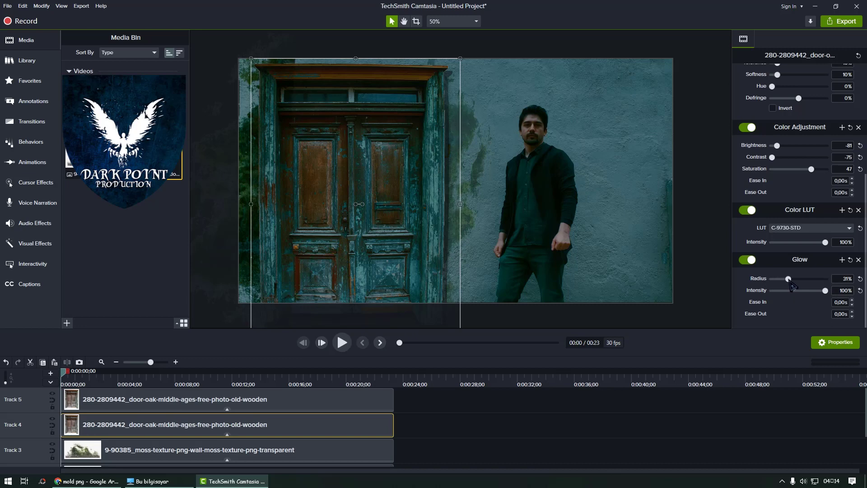
scroll(804, 108, "up", 5)
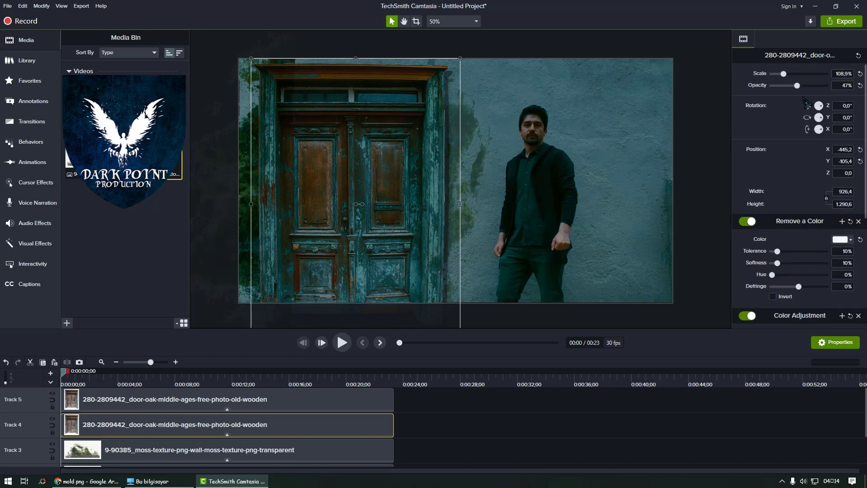
left_click_drag(799, 89, 793, 88)
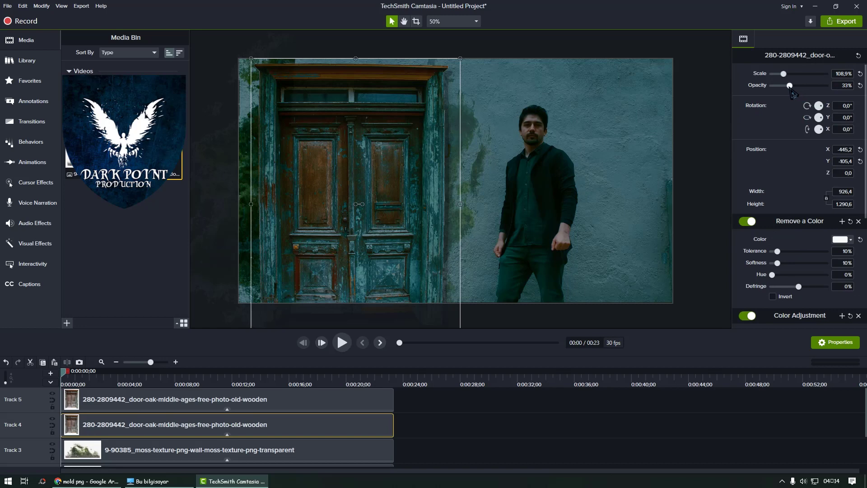
left_click(410, 436)
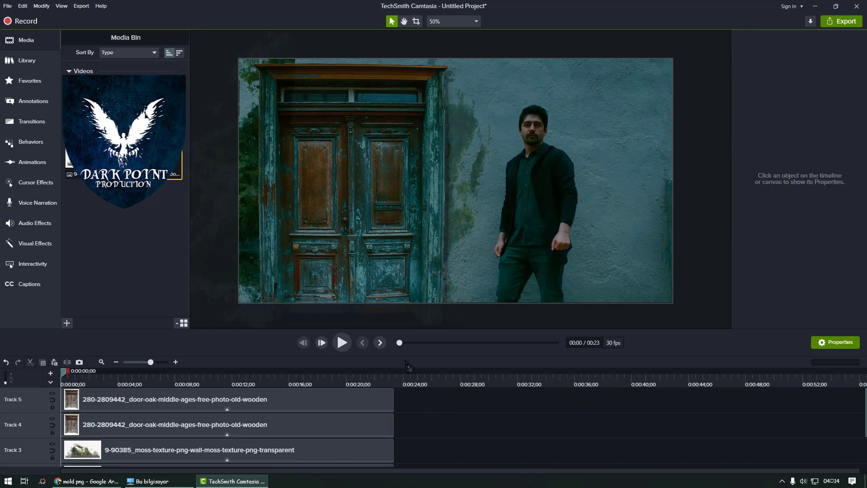